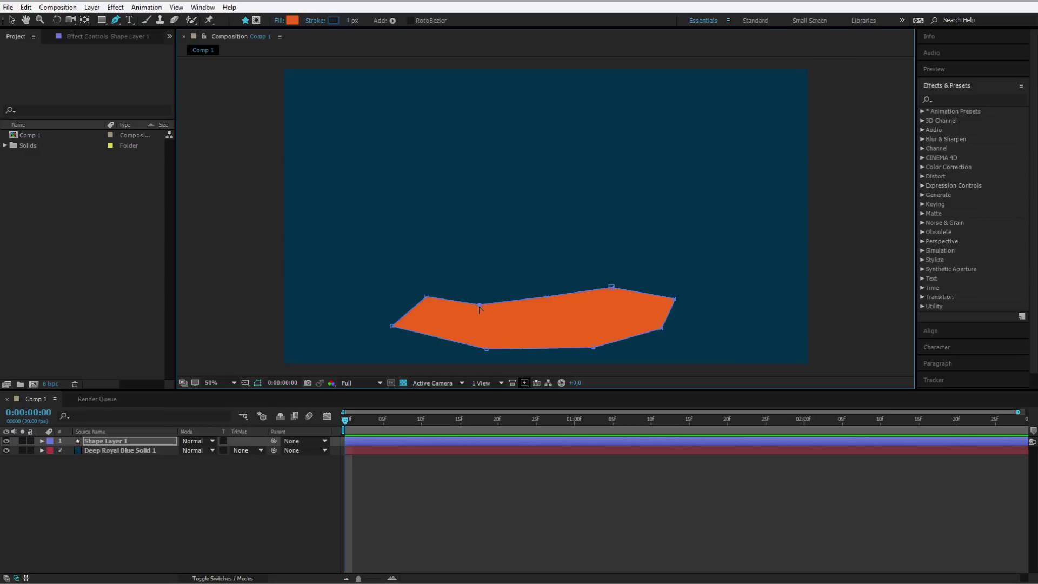
Curve the orange shape's top edge into a smooth wave with rounded corners and an extra point
drag(480, 306, 500, 305)
scroll(476, 311, up, 2)
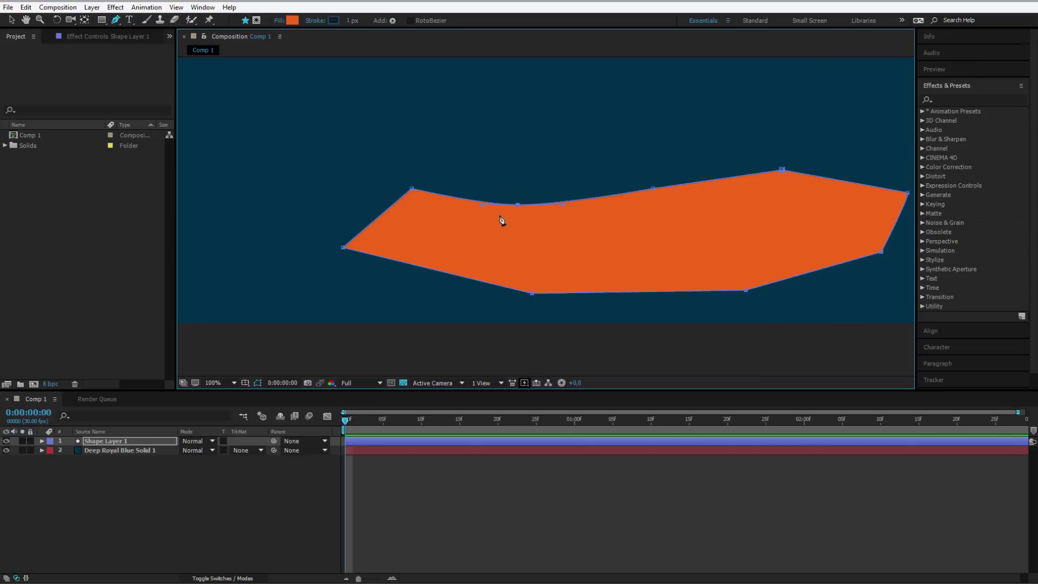
drag(481, 205, 469, 206)
alt+click(412, 190)
alt+click(653, 189)
alt+click(782, 169)
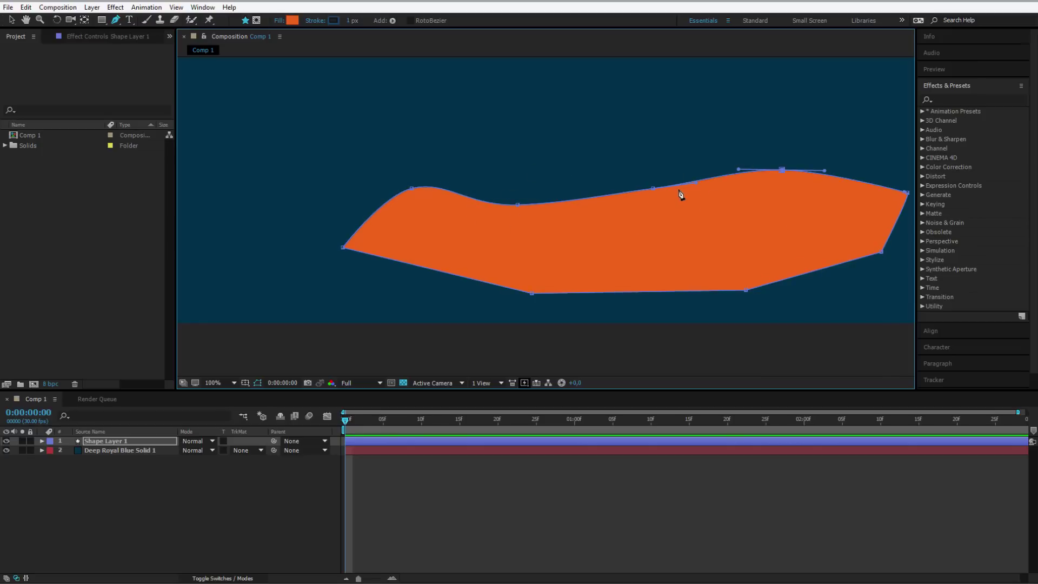
click(702, 179)
Zoom out to 50%, recentre the composition, and select Shape Layer 1
key(comma)
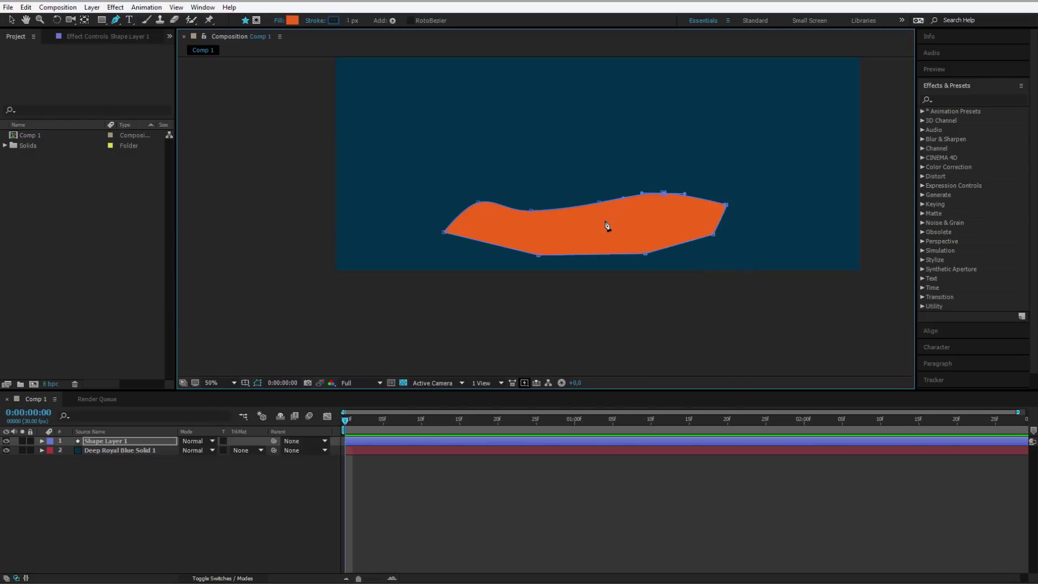
drag(581, 148, 576, 199)
click(113, 442)
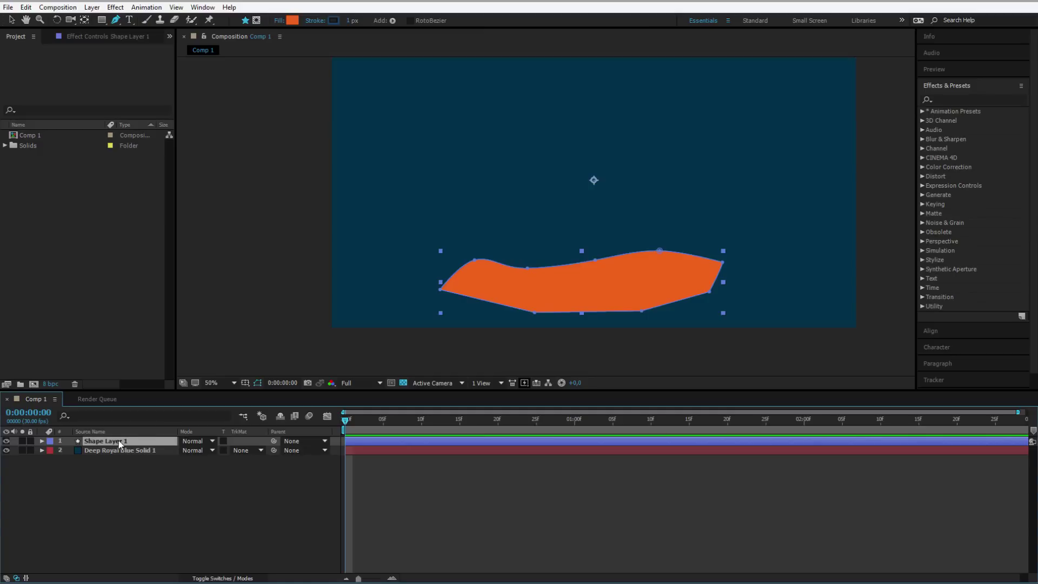
Draw a circular mask on Shape Layer 1 with the Ellipse Tool set to create masks
click(101, 19)
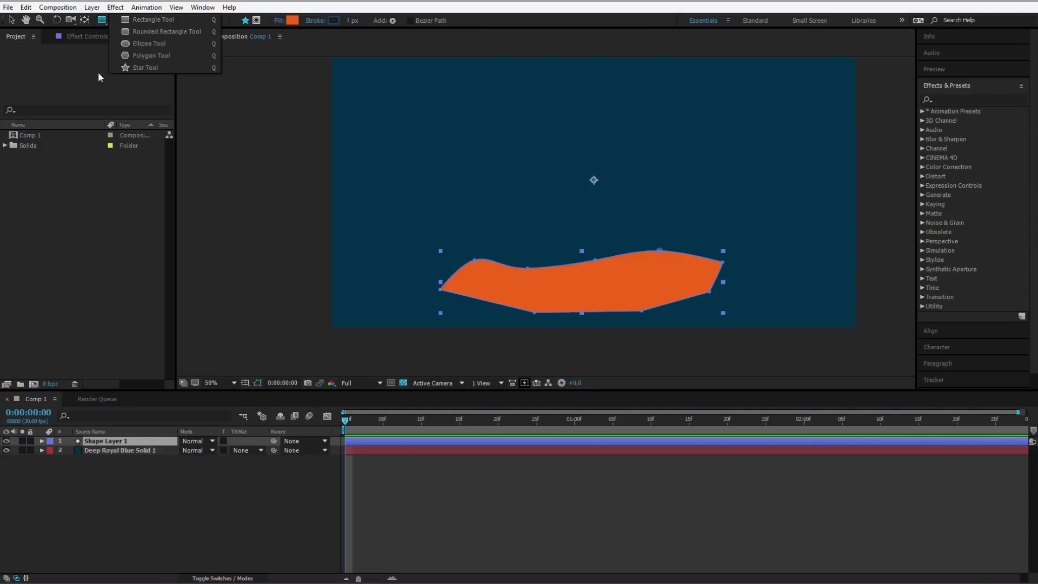
click(161, 46)
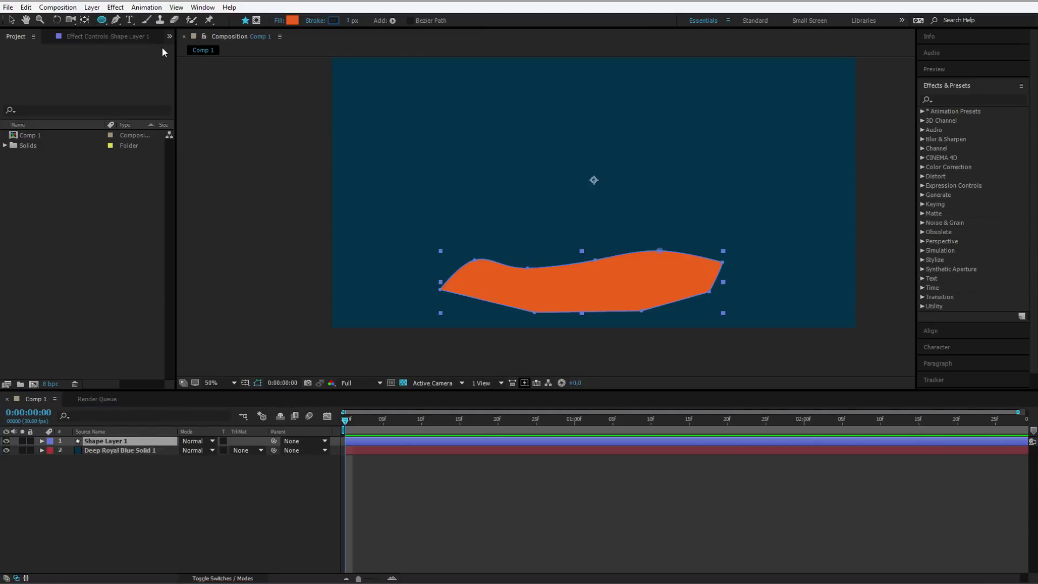
click(256, 21)
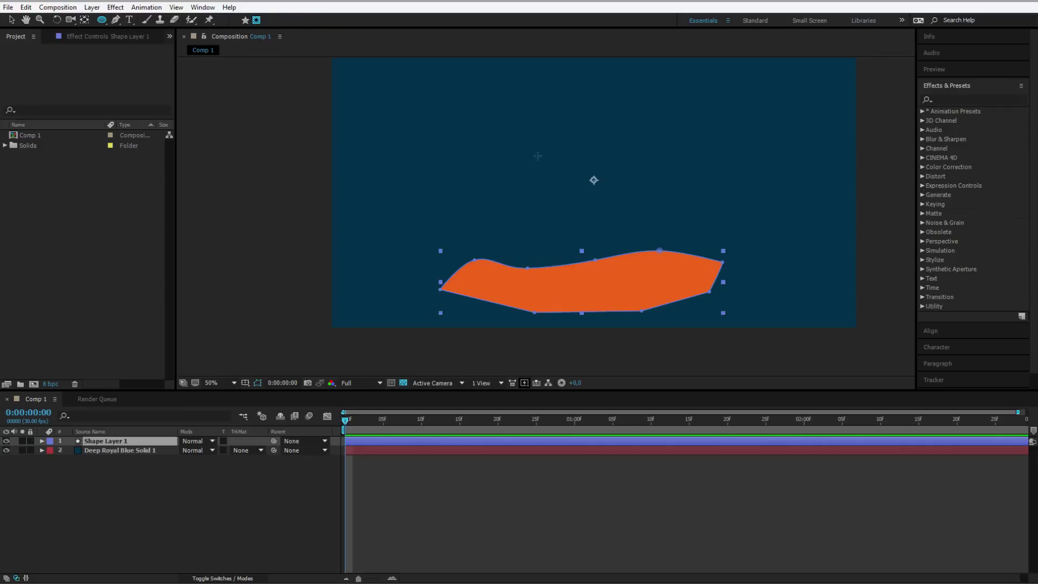
drag(527, 166, 628, 258)
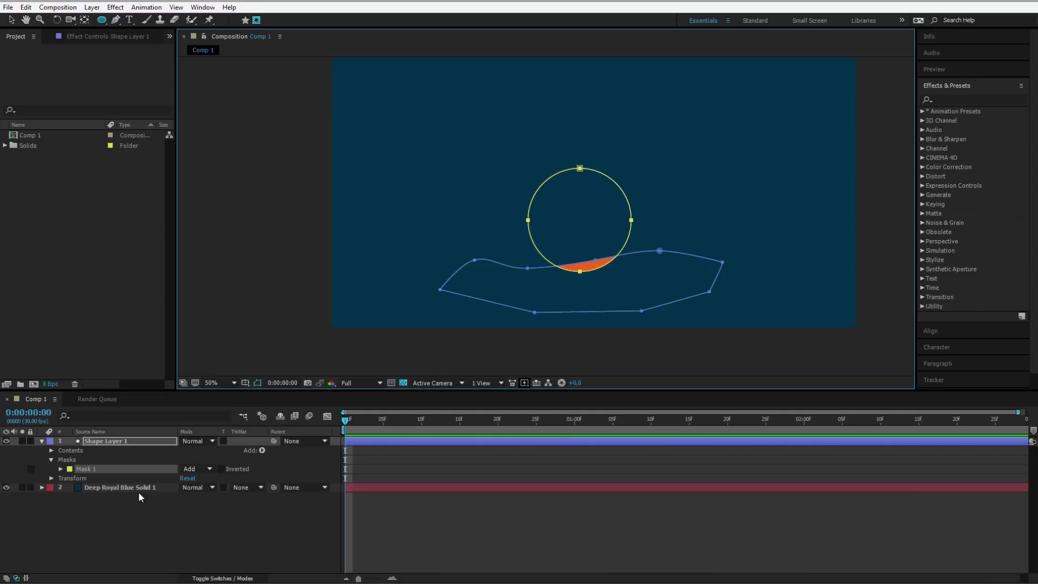
Move the circle mask up so it sits just above the wavy crest
click(11, 20)
double_click(530, 219)
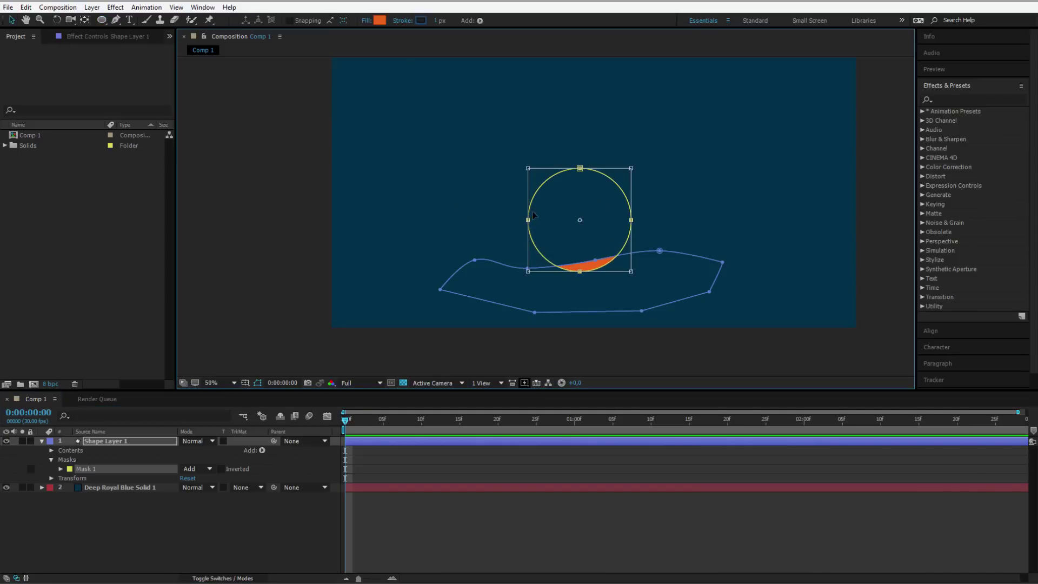
drag(534, 197, 531, 176)
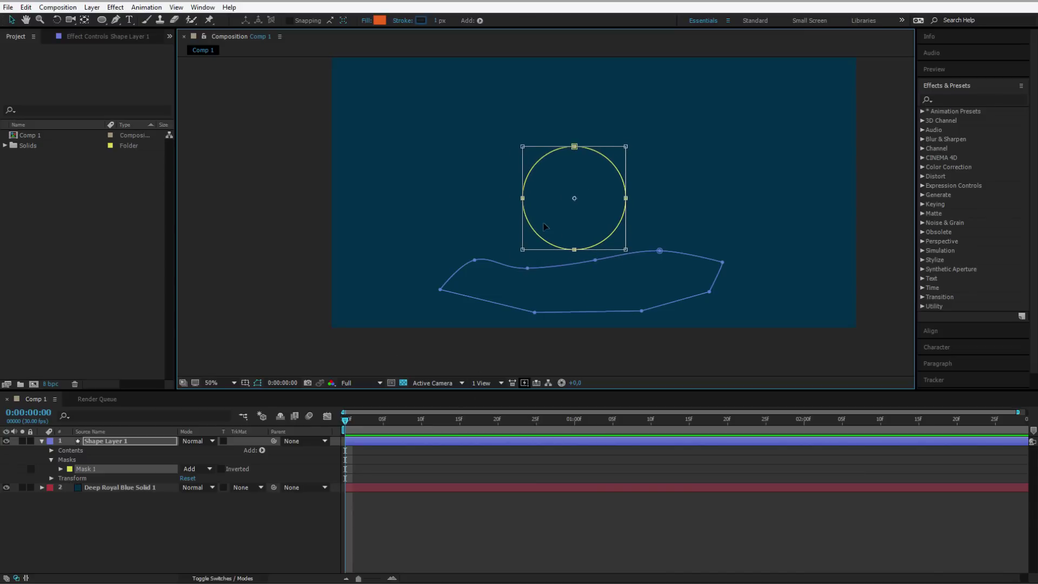
drag(537, 173, 539, 172)
Reveal Contents > Shape 1 > Path 1 and set a Path keyframe at frame 0
click(106, 443)
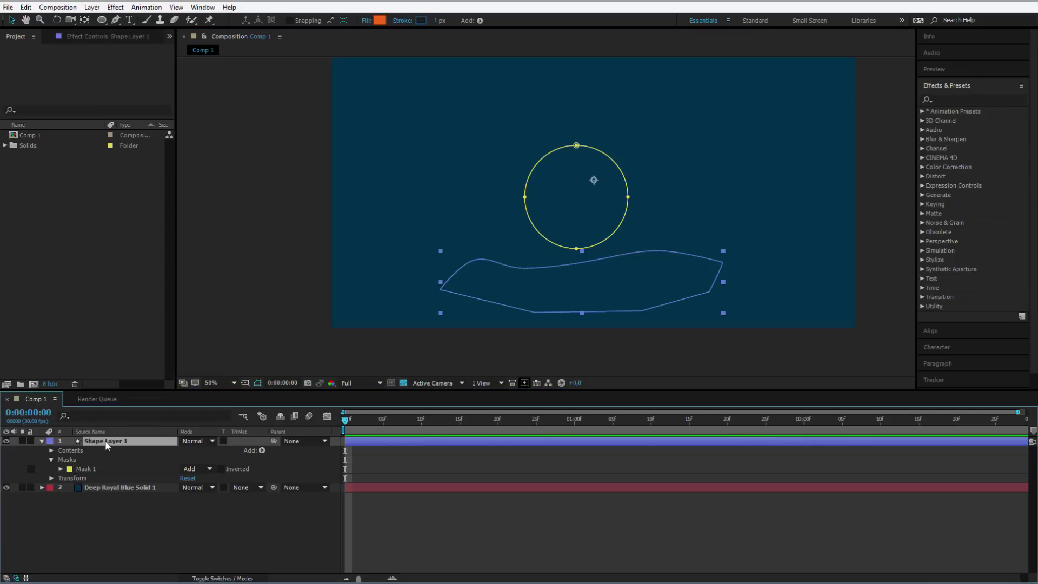
click(50, 450)
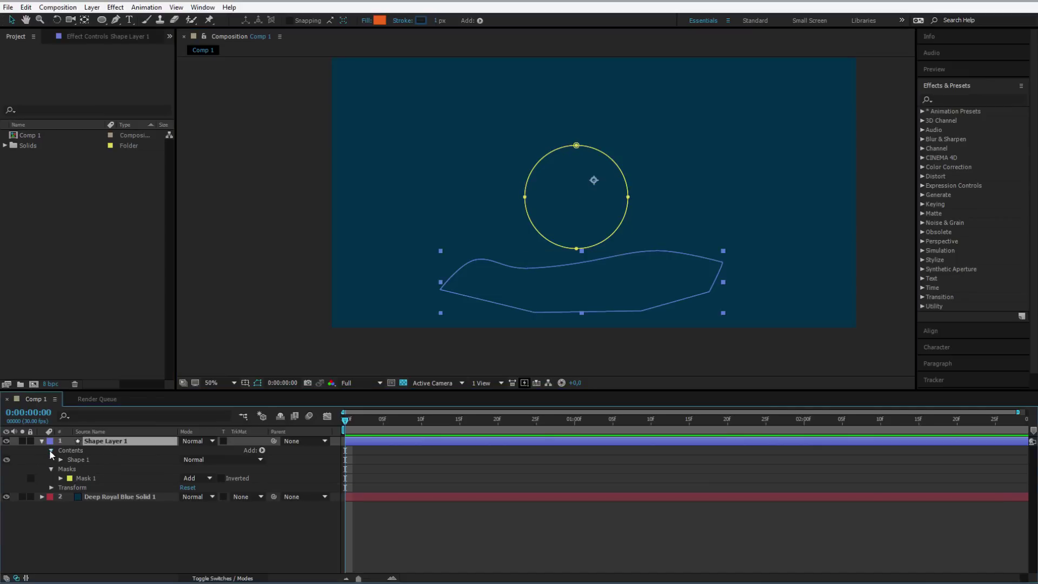
click(62, 462)
click(61, 459)
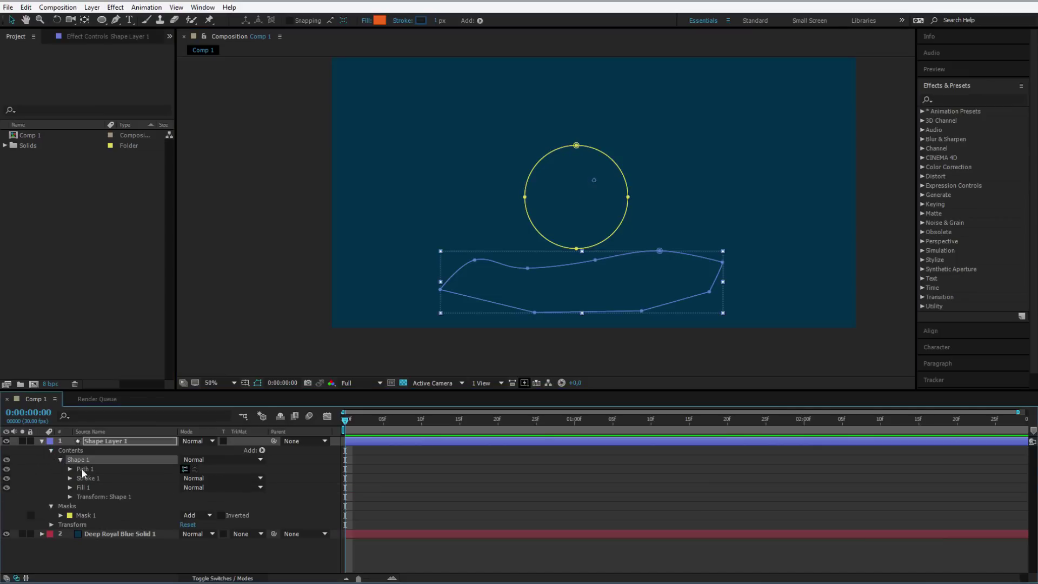
click(73, 468)
click(70, 469)
click(101, 478)
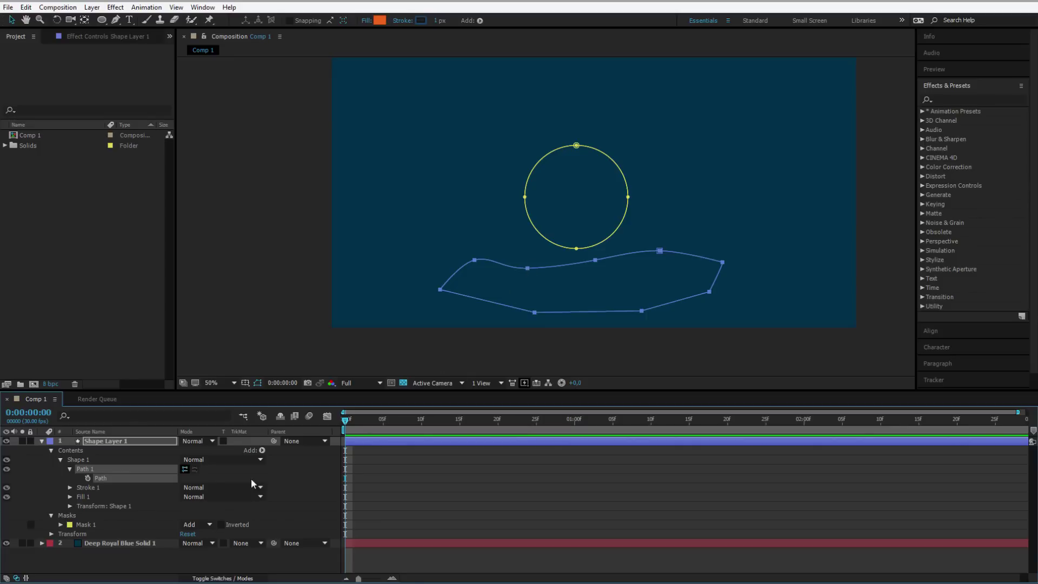
click(88, 479)
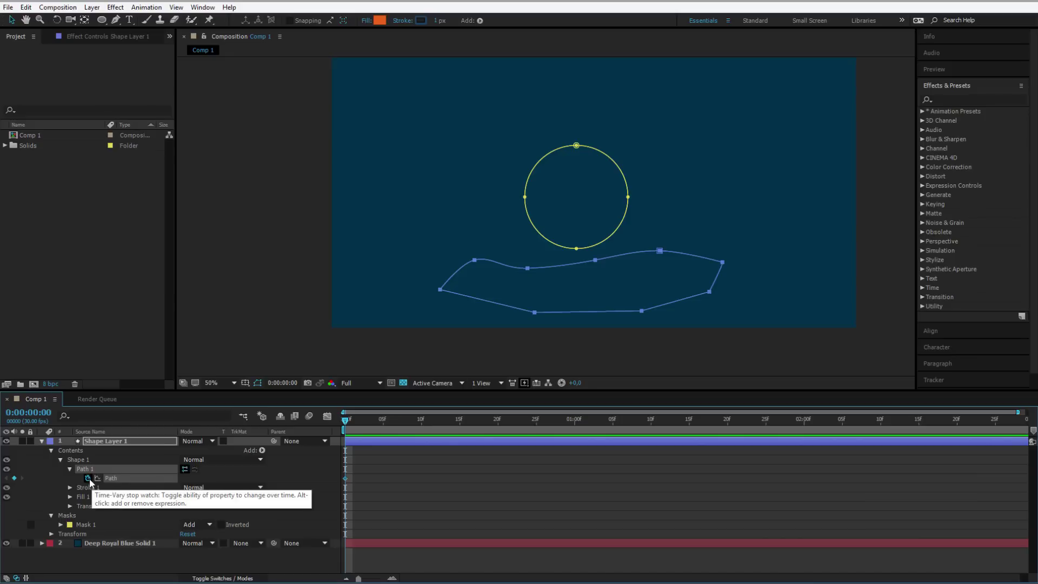
Add a point to the path's top edge and reshape the crest around it
click(115, 20)
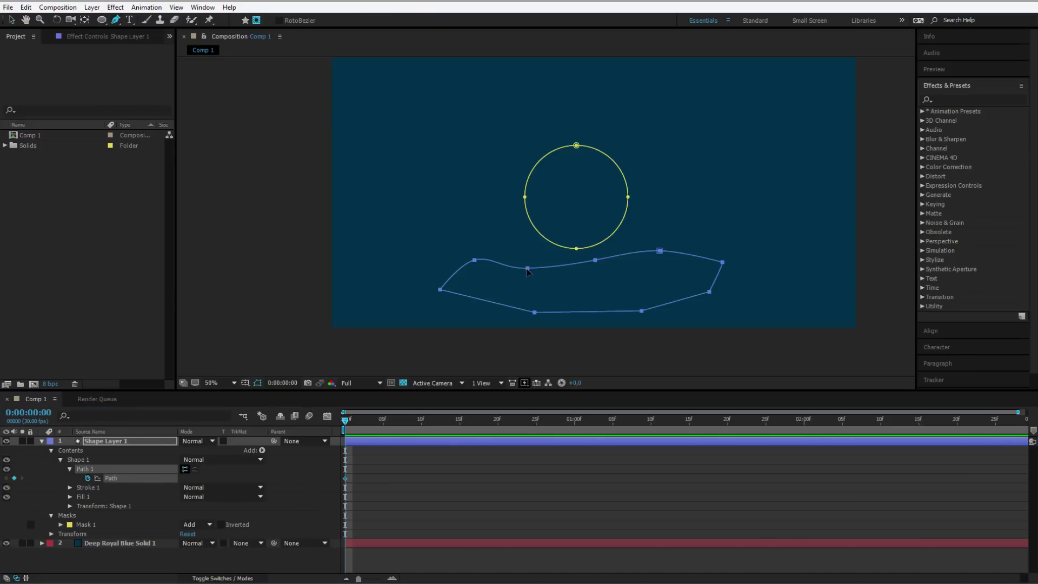
click(507, 265)
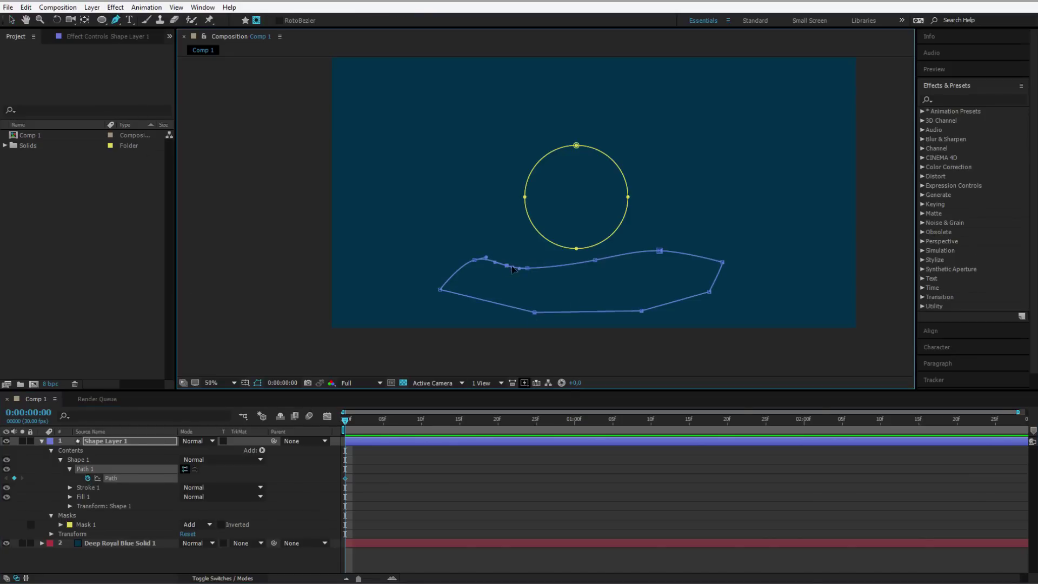
mouse_move(530, 272)
mouse_down()
mouse_move(573, 265)
mouse_move(541, 255)
mouse_up()
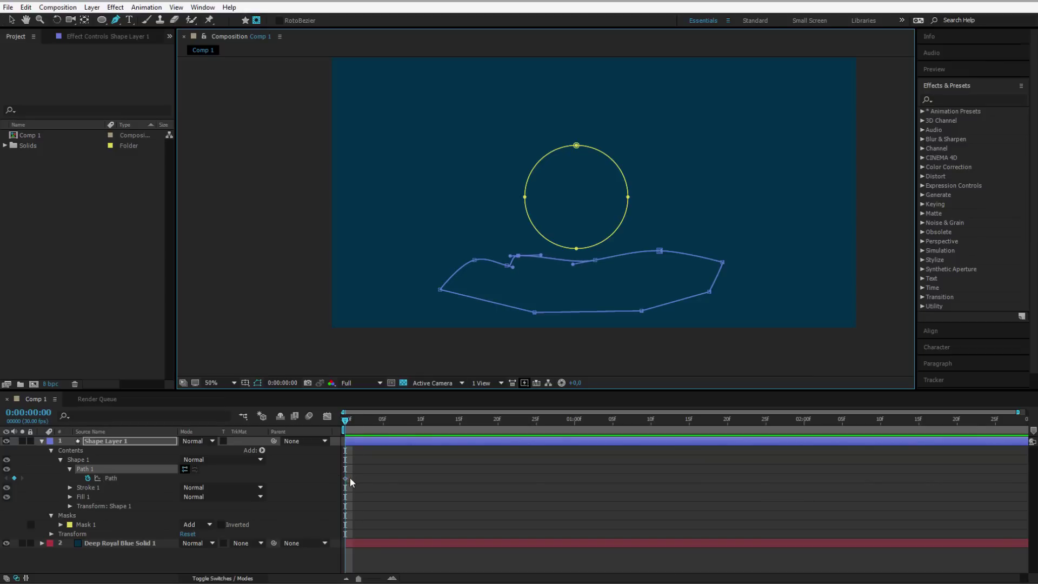
Keyframe the path at frames 4 and 5, raising the wave crest to half-fill the circle
key(Page_Down)
key(Page_Down)
key(Page_Down)
key(Page_Down)
drag(523, 256, 502, 201)
drag(596, 262, 666, 201)
mouse_move(614, 240)
mouse_down()
mouse_move(594, 241)
mouse_move(606, 234)
mouse_up()
key(Page_Down)
Add further path keyframes through frame 16, lifting the crest above the circle, then scrub back
key(Page_Down)
key(Page_Down)
drag(666, 200, 657, 181)
drag(604, 234, 482, 181)
key(Page_Down)
key(Page_Down)
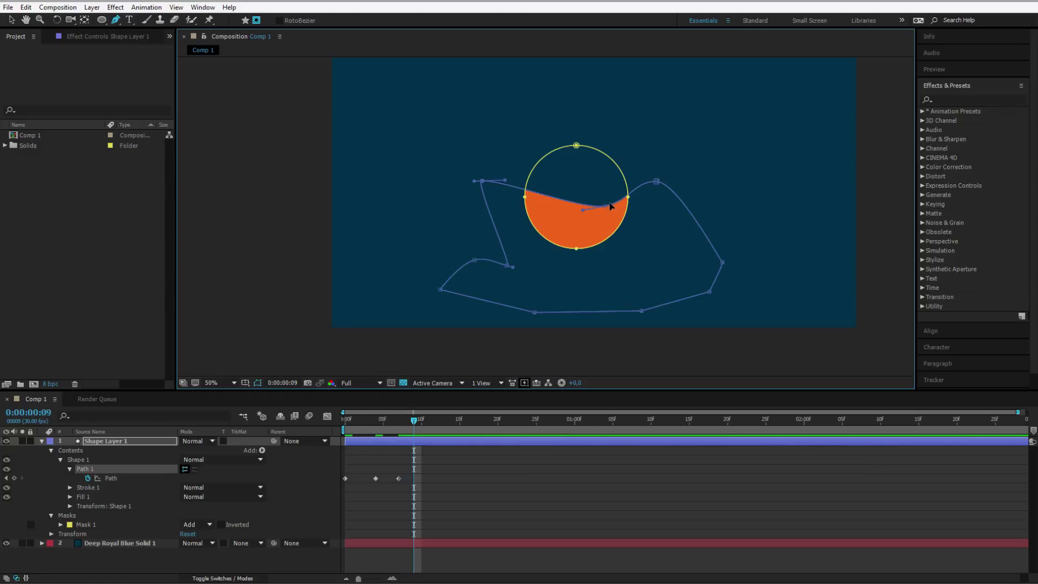
drag(606, 206, 607, 163)
drag(568, 201, 560, 191)
key(Page_Down)
key(Page_Down)
key(Page_Down)
drag(657, 181, 648, 140)
drag(483, 183, 478, 139)
drag(583, 180, 580, 170)
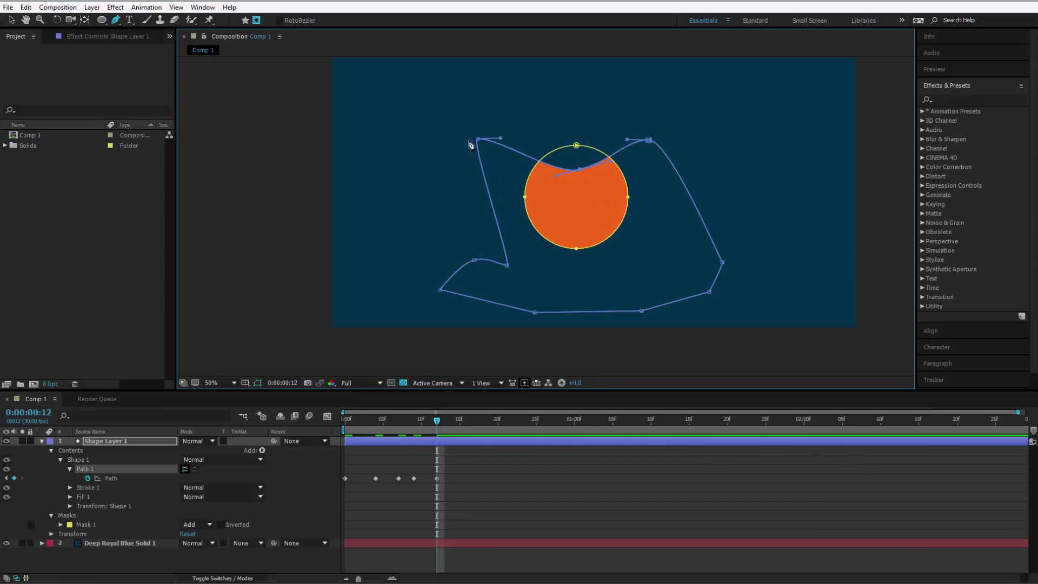
key(Page_Down)
key(Page_Down)
key(Page_Down)
key(Page_Down)
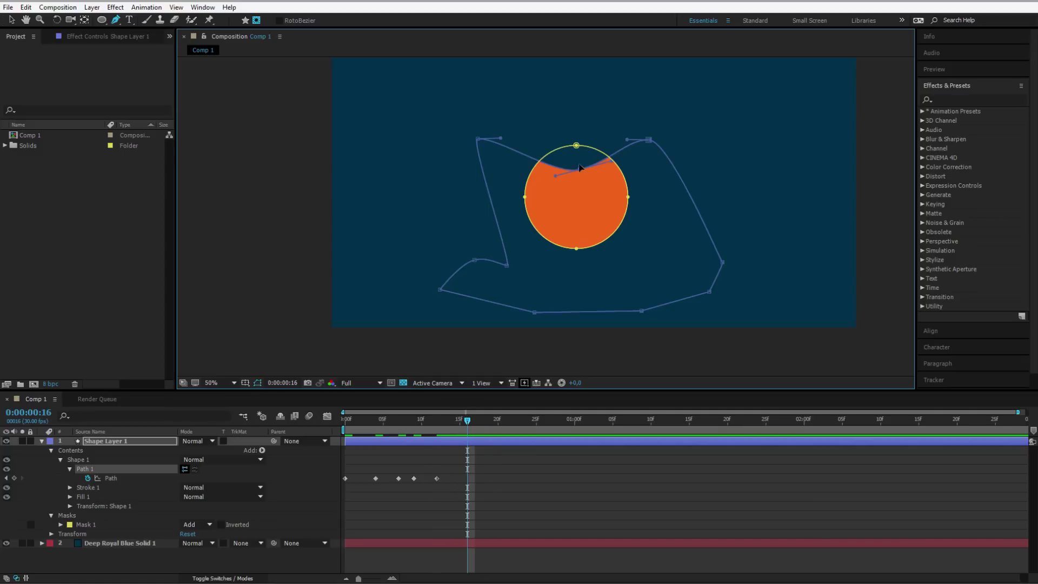
drag(579, 168, 580, 123)
key(Page_Down)
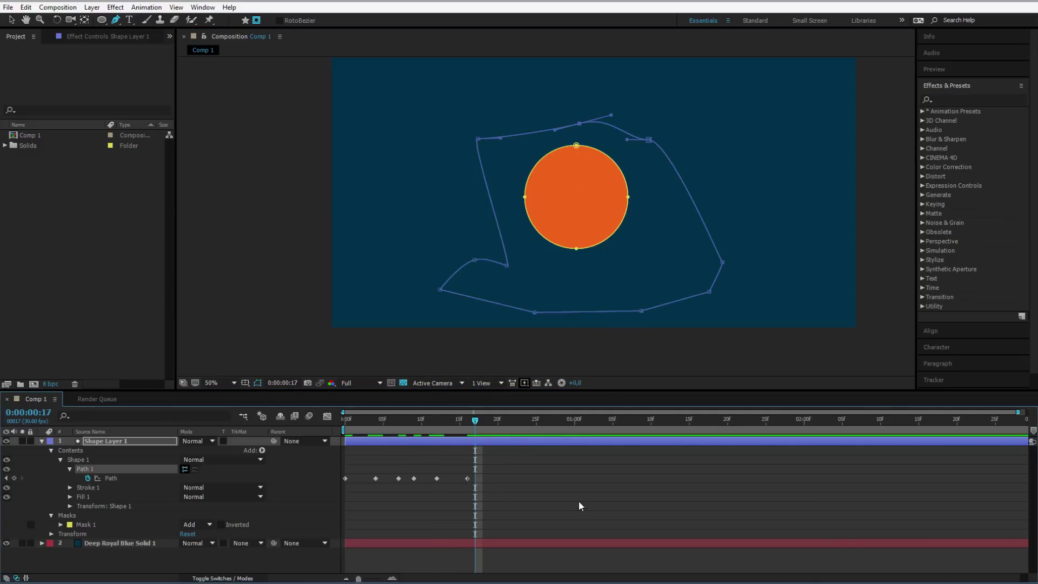
drag(475, 426, 375, 421)
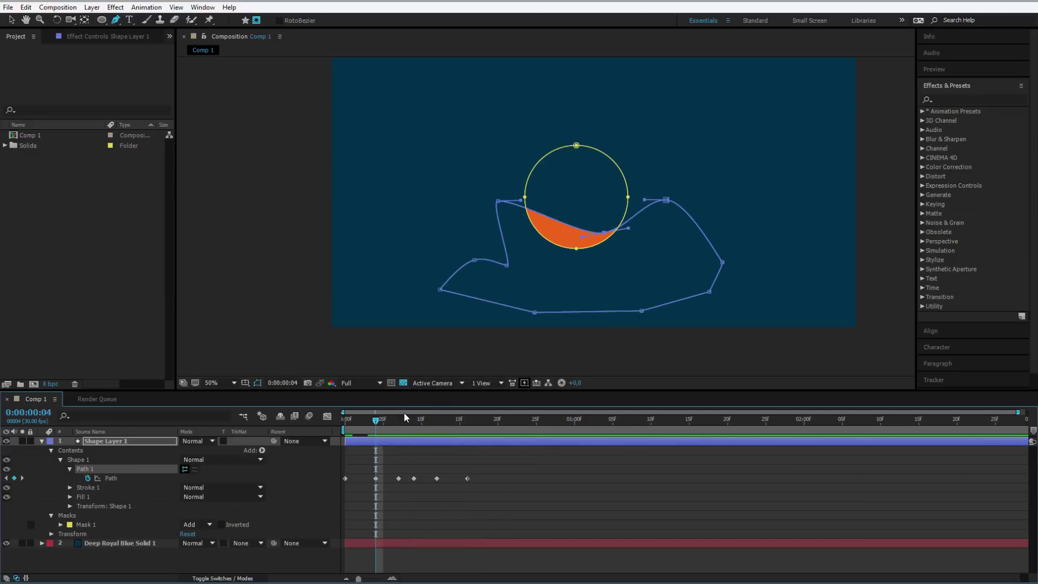
Preview the orange fill animation from the start
key(space)
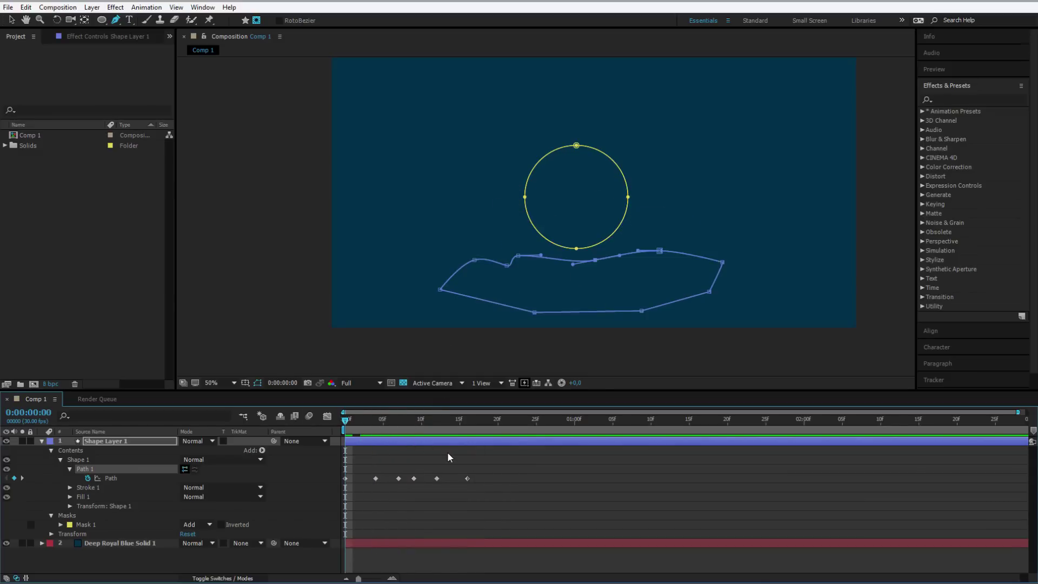
click(445, 421)
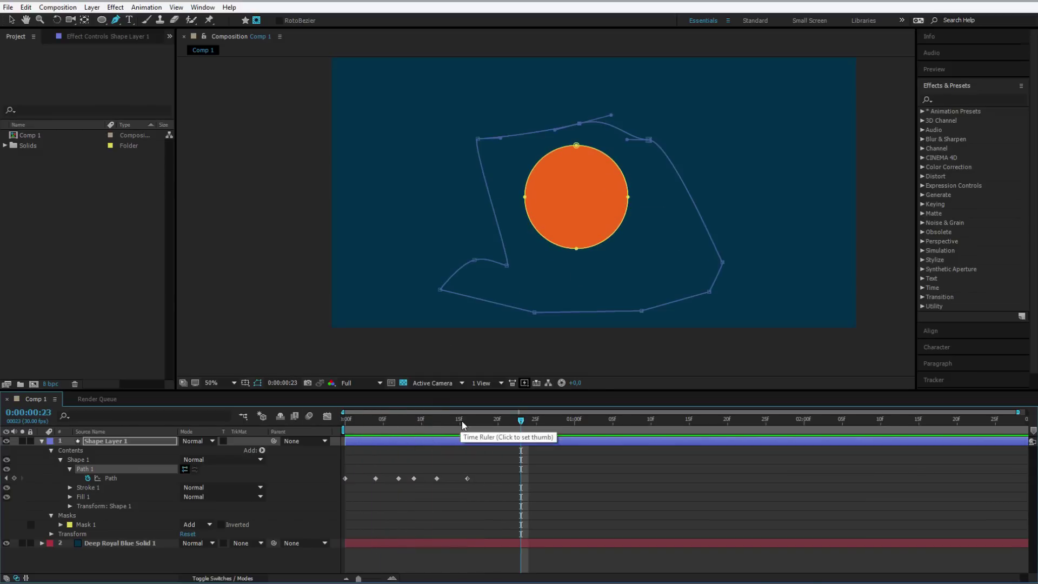
key(space)
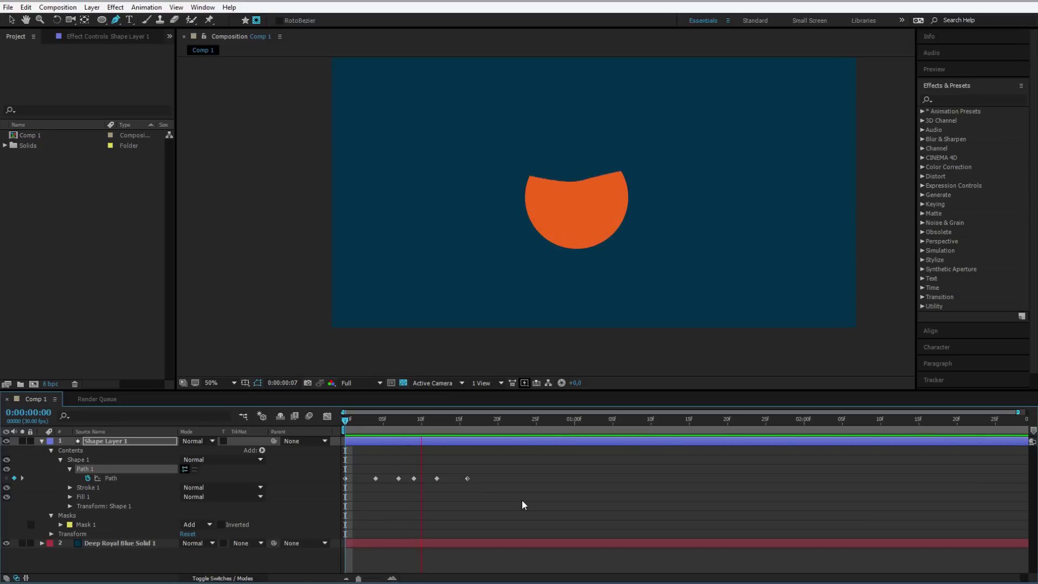
key(space)
Stretch the six Path keyframes out to about 1:05, preview the slower rise, and reselect them
mouse_move(557, 498)
mouse_down()
mouse_move(377, 497)
mouse_move(332, 465)
mouse_up()
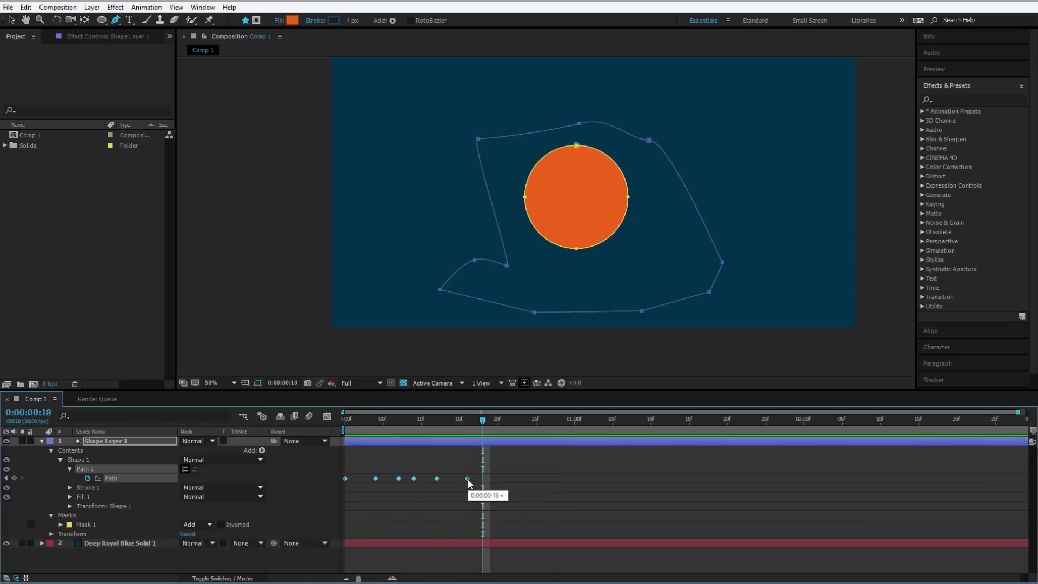
drag(468, 479, 614, 496)
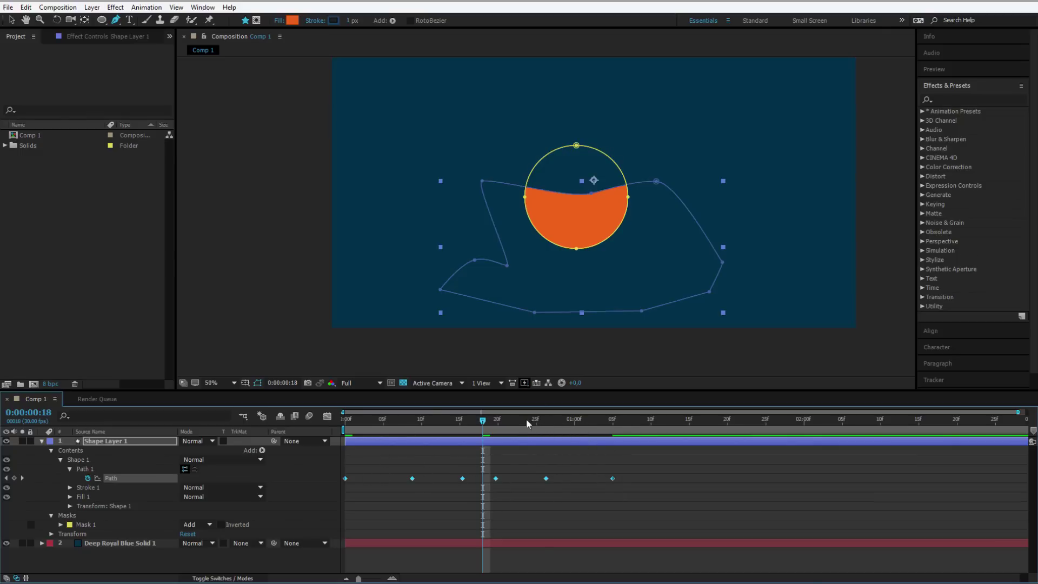
key(Home)
click(461, 491)
key(space)
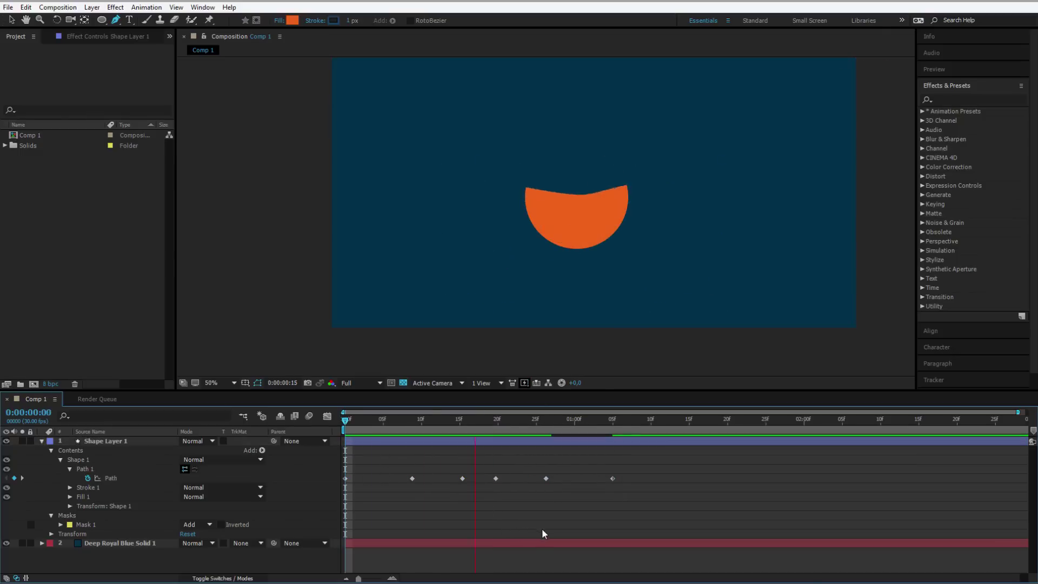
key(space)
drag(644, 496, 332, 466)
Apply Easy Ease to all six Path keyframes, preview, and collapse Shape Layer 1
right_click(345, 479)
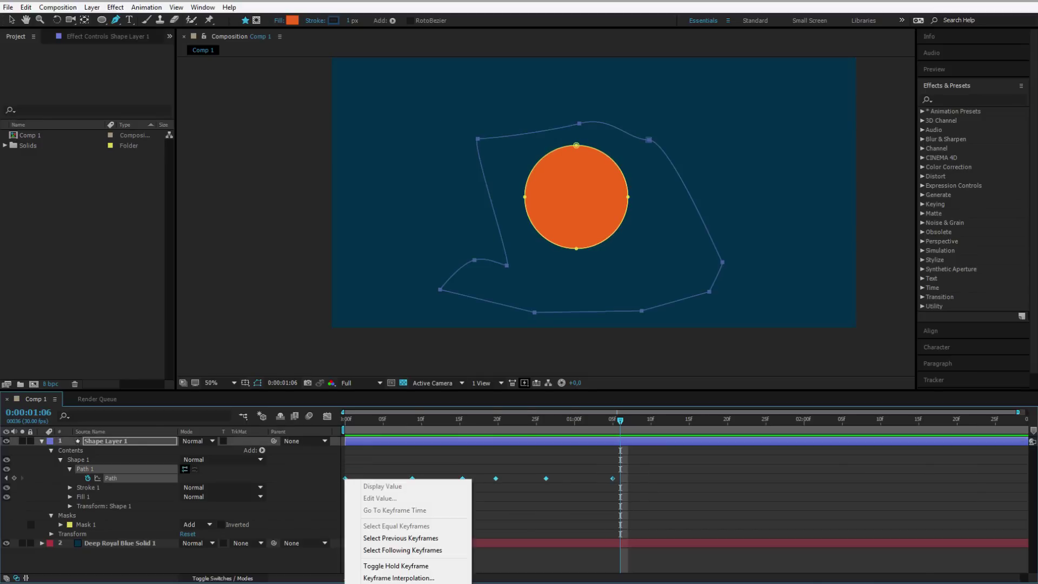
click(522, 542)
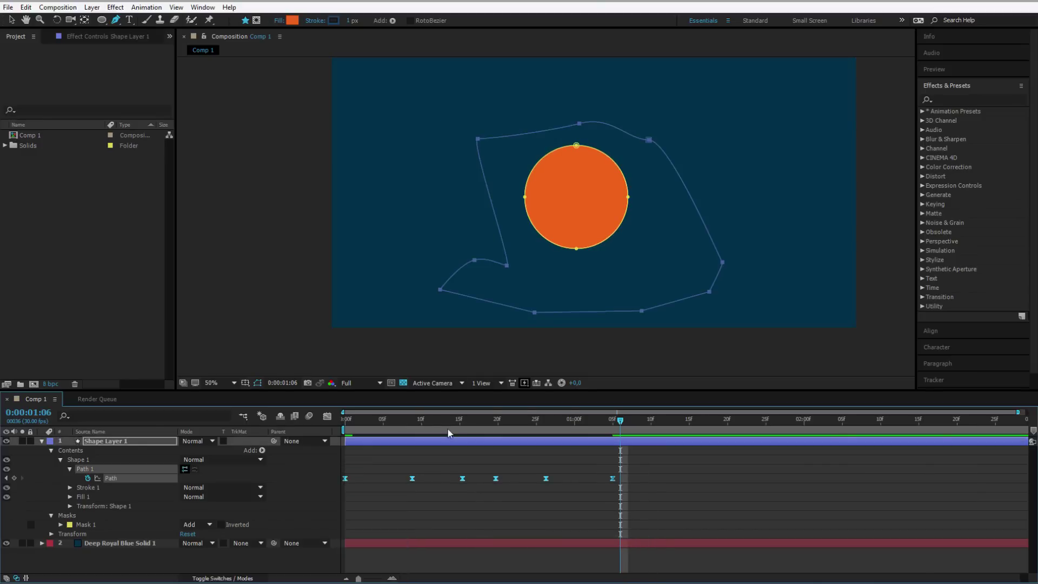
key(Home)
click(459, 453)
key(space)
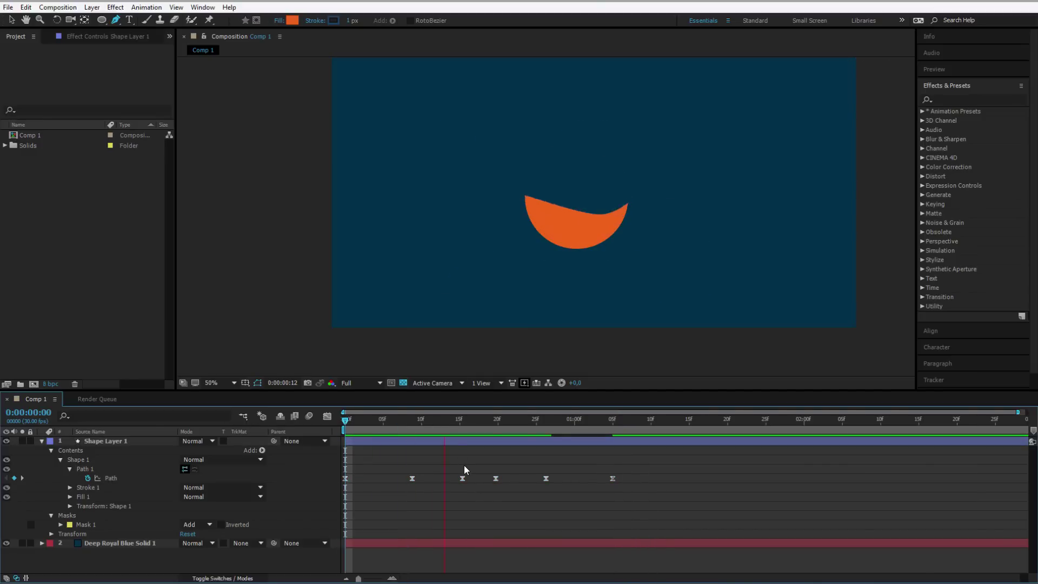
click(114, 440)
click(41, 442)
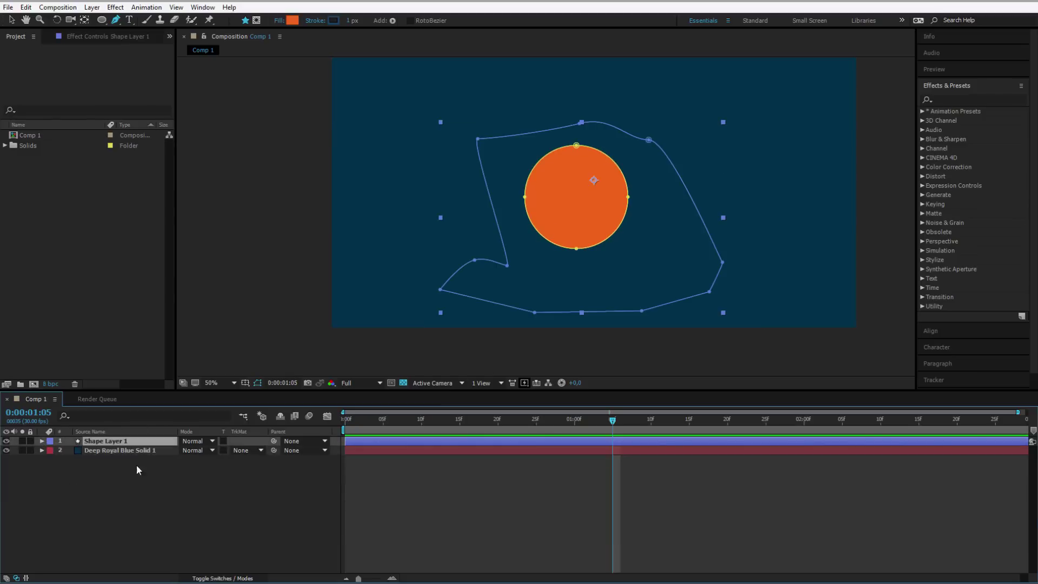
Duplicate Shape Layer 1 twice, starting Shape Layer 2 at frame 5 and Shape Layer 3 around frame 10
key(ctrl+d)
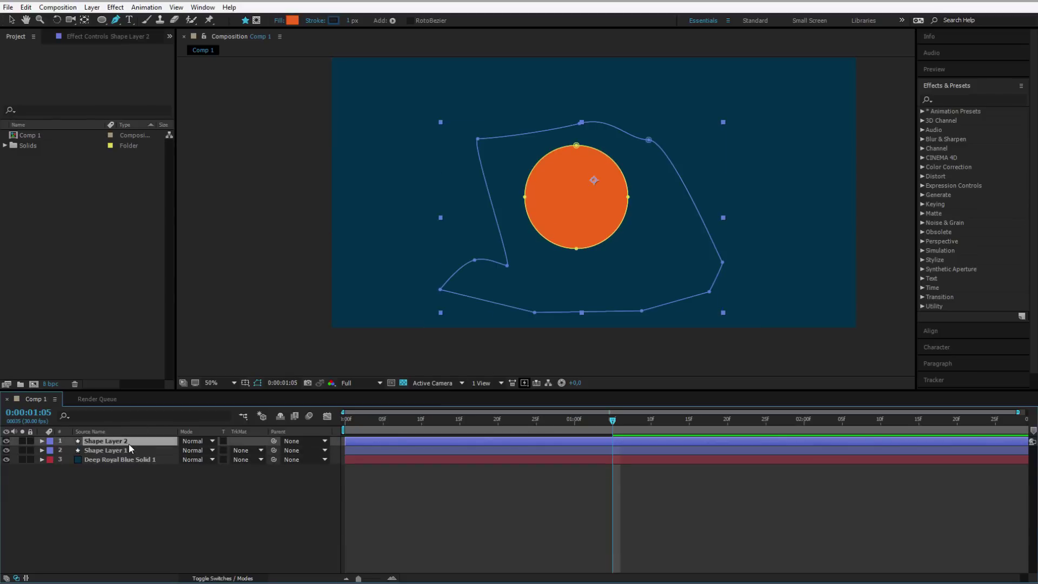
key(ctrl+d)
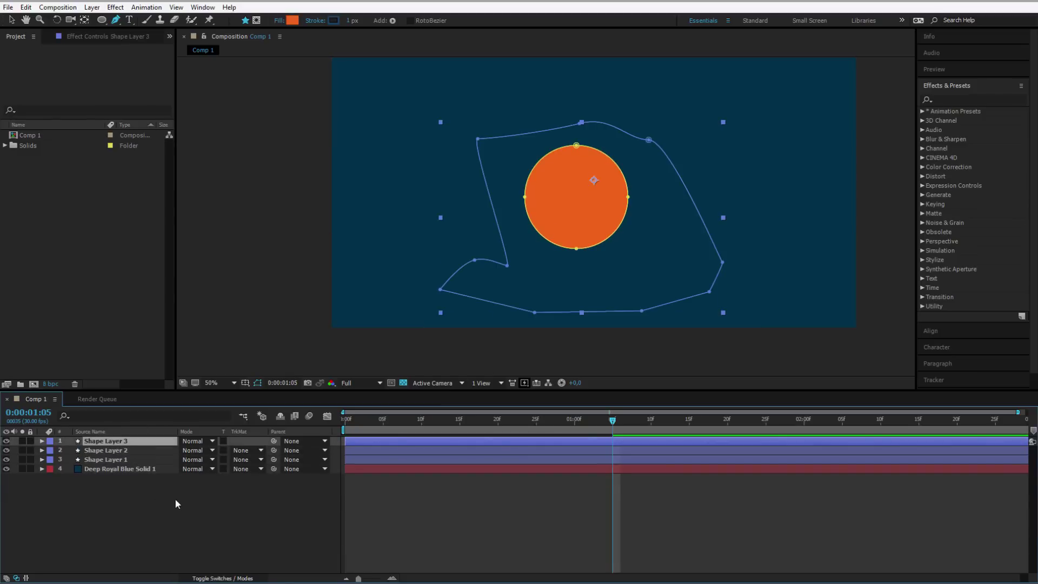
click(382, 427)
click(373, 450)
key(bracketleft)
drag(404, 441, 476, 447)
drag(420, 420, 452, 427)
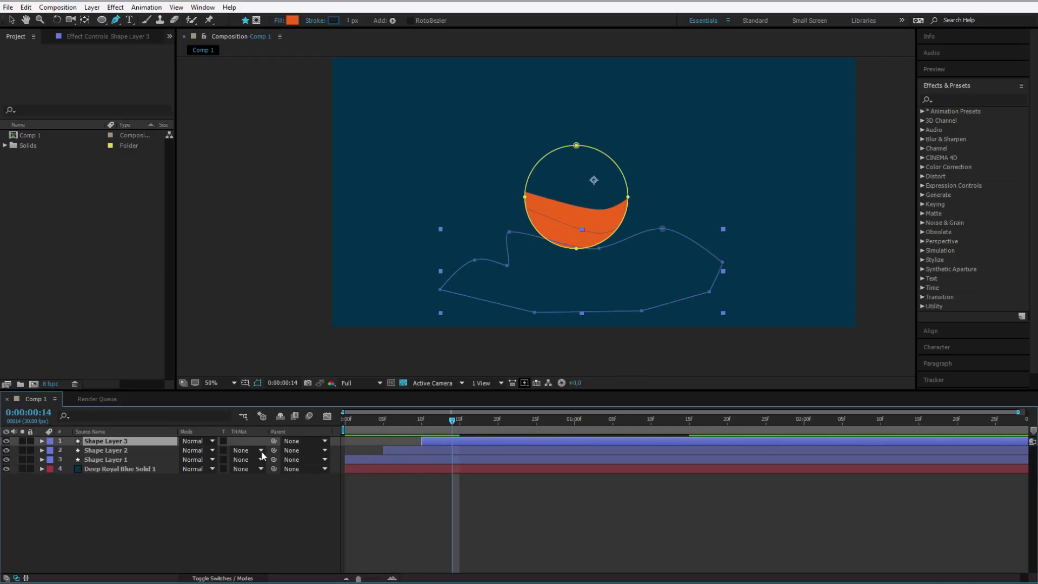
Set Shape Layer 2's fill colour to white FFFFFF
click(122, 451)
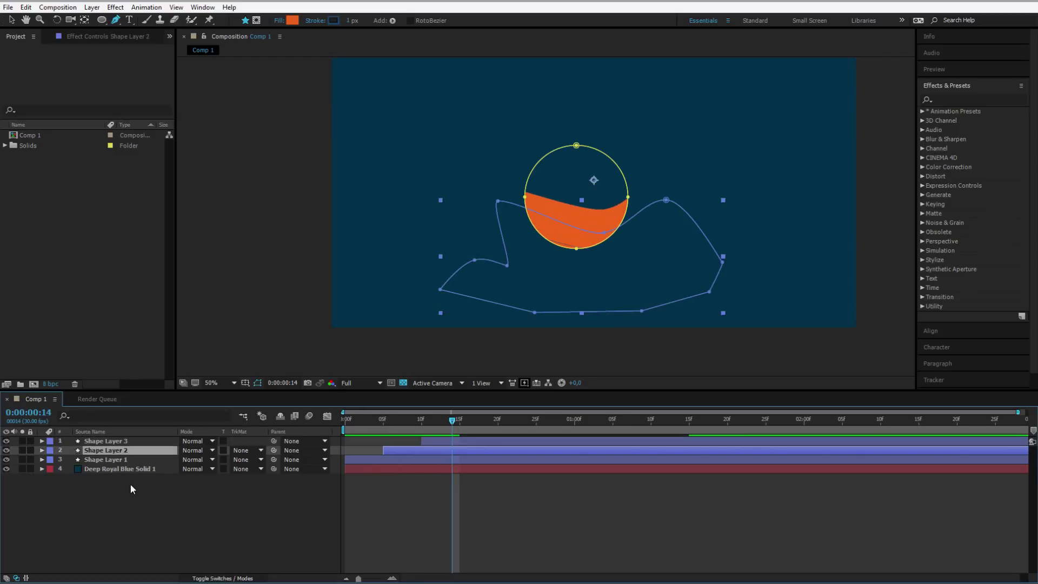
click(291, 20)
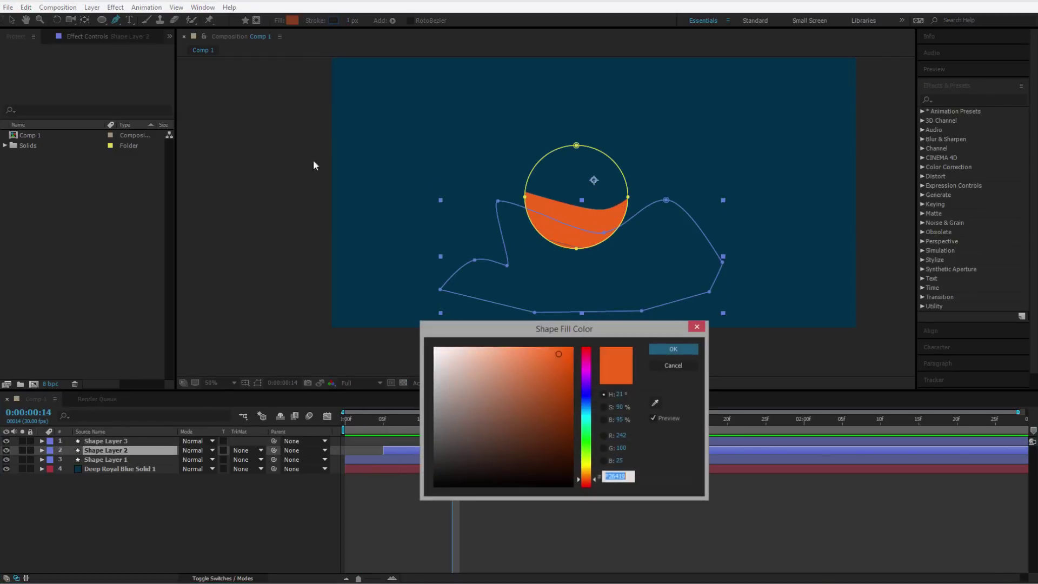
click(654, 402)
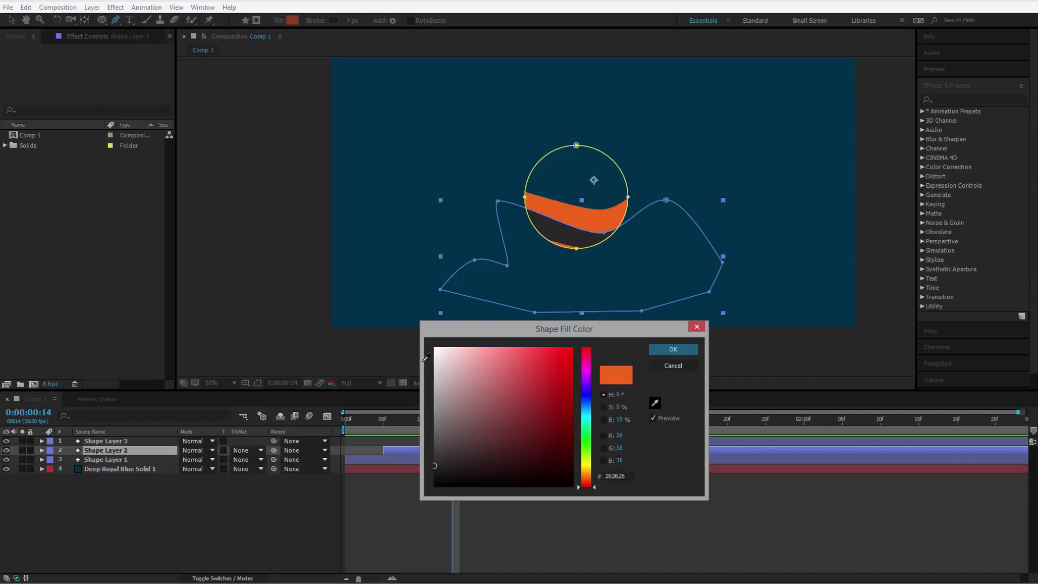
click(664, 360)
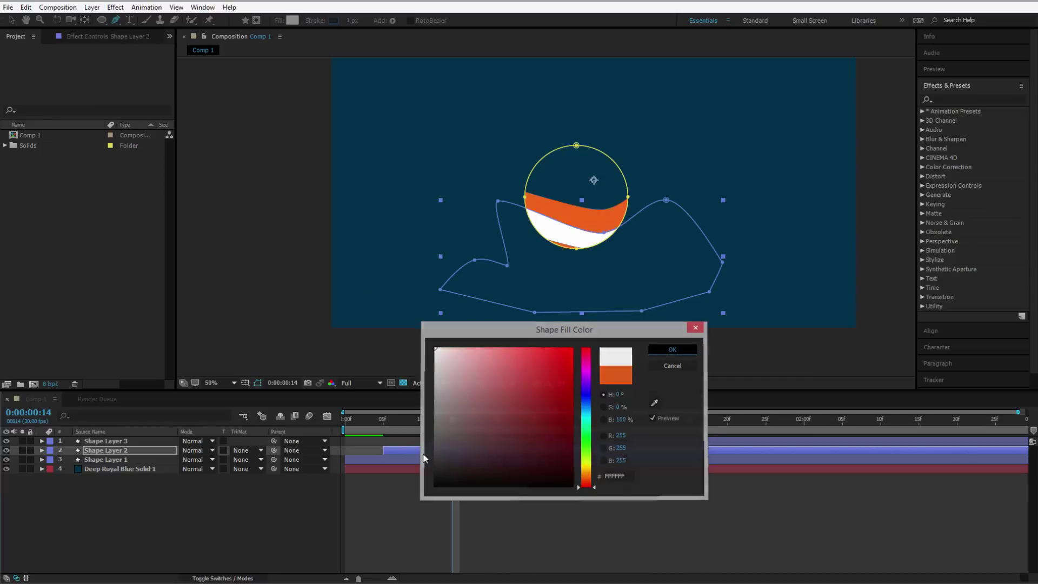
click(671, 349)
Give Shape Layer 3 a grey-teal 607B7D fill and preview the three staggered waves
click(428, 441)
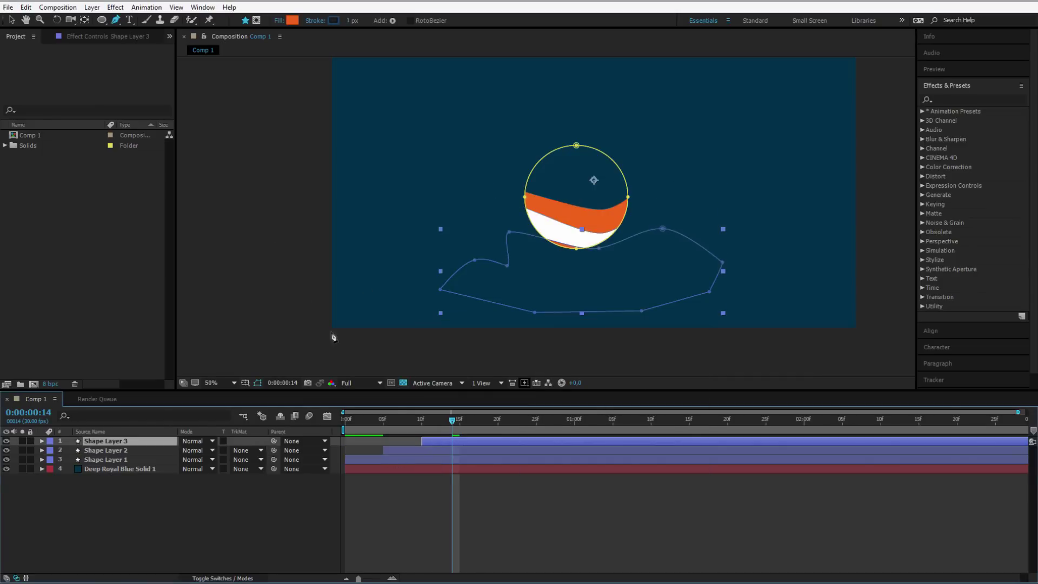
click(292, 20)
click(654, 402)
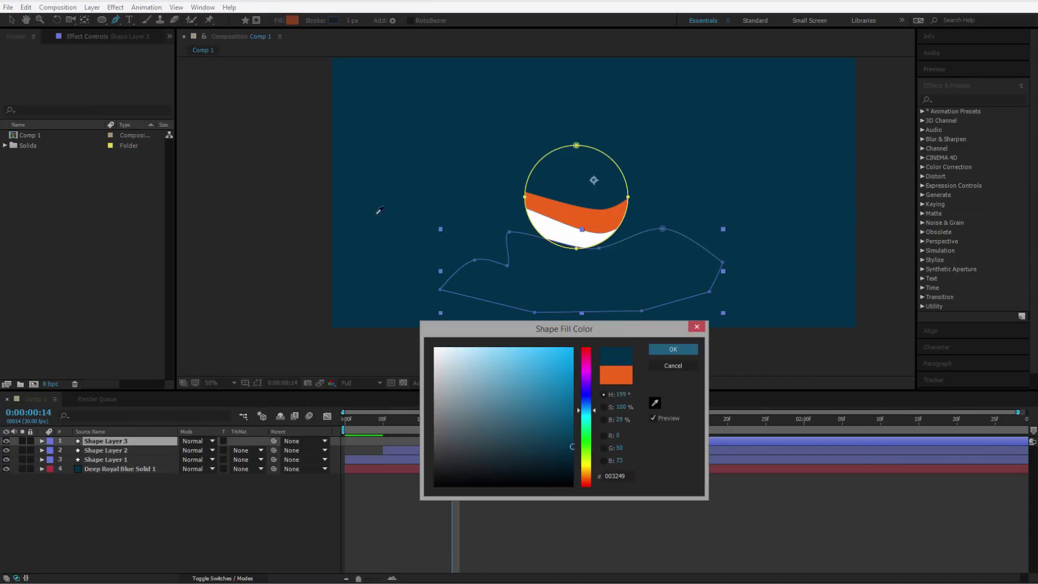
click(673, 349)
key(Home)
click(260, 524)
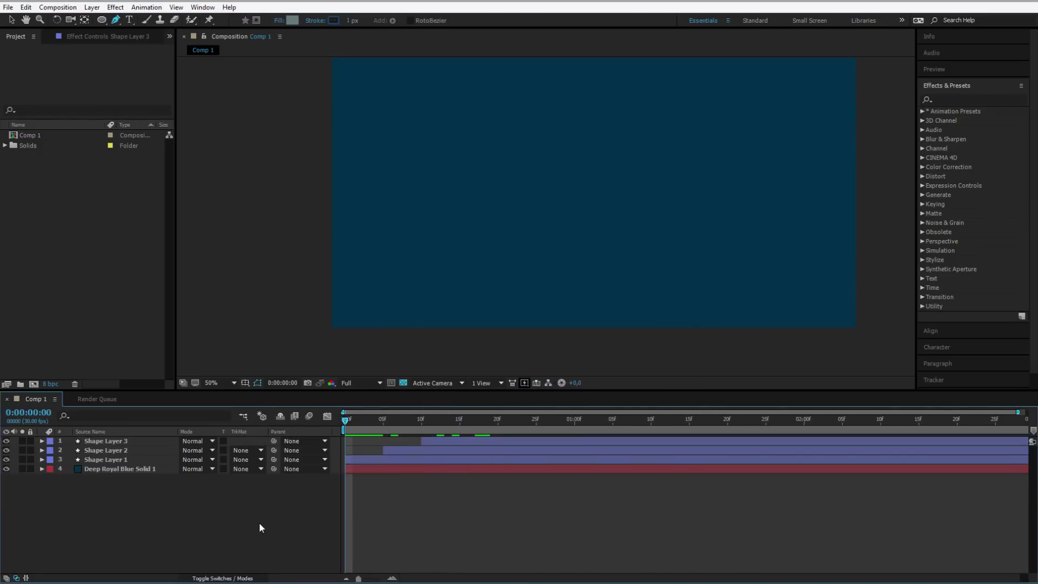
key(space)
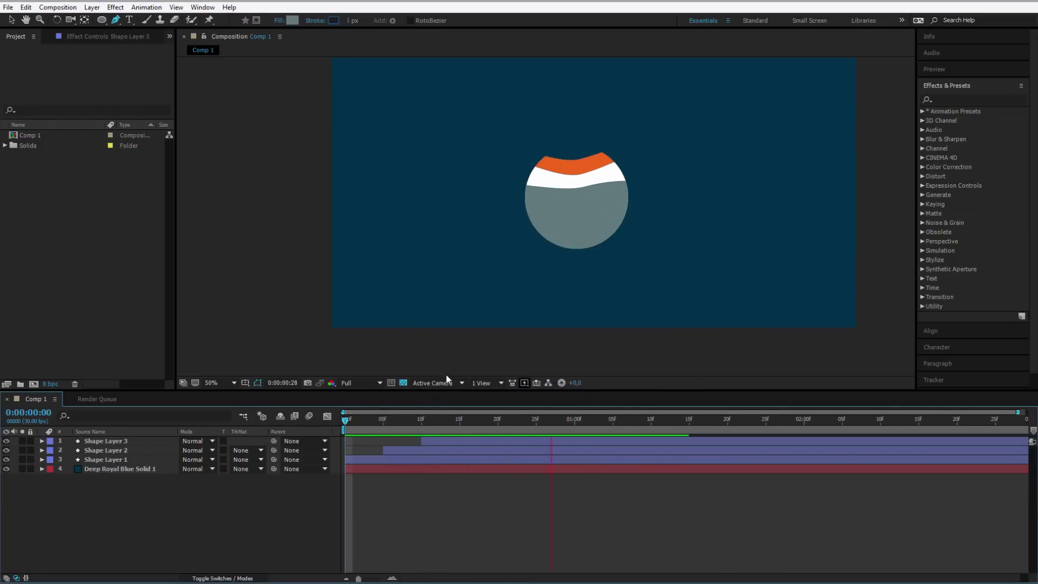